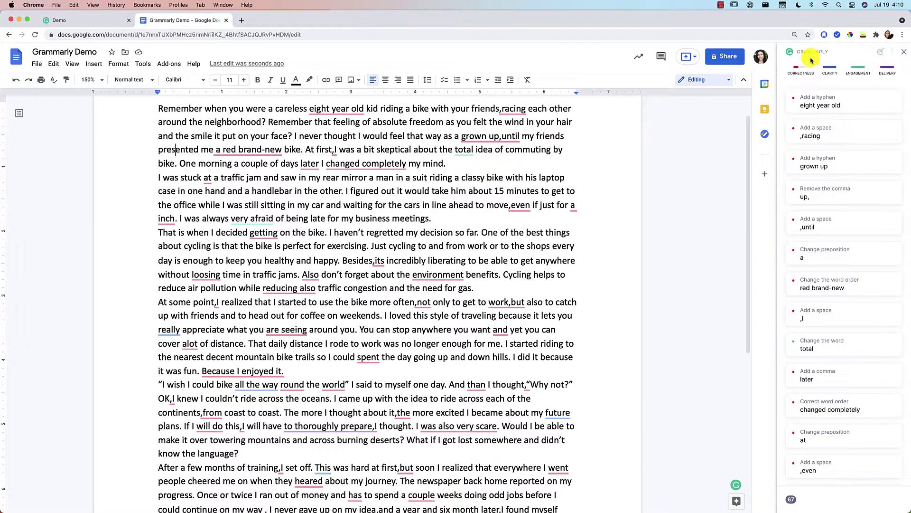
Step: Look over the essay, then check Grammarly's quick settings from the browser's extensions list
{"action": "scroll", "coordinate": [499, 237], "scroll_direction": "up", "scroll_amount": 1}
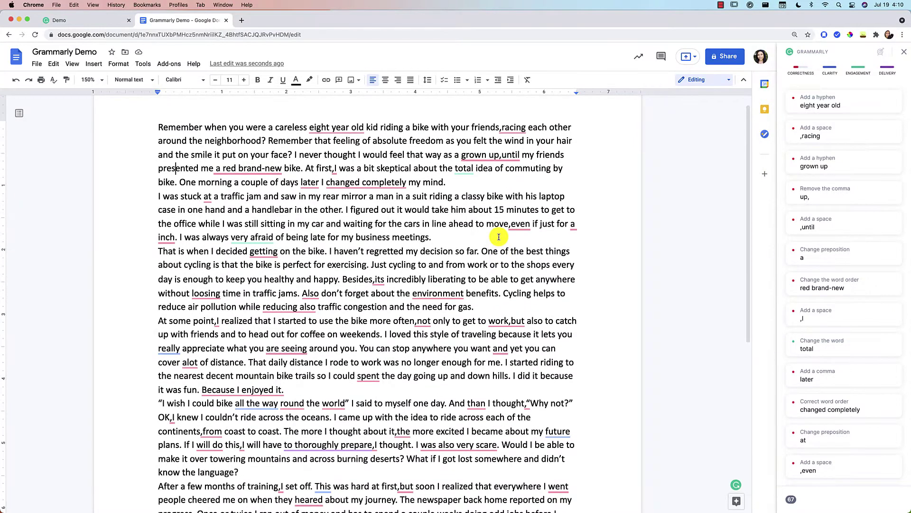
{"action": "scroll", "coordinate": [499, 237], "scroll_direction": "down", "scroll_amount": 1}
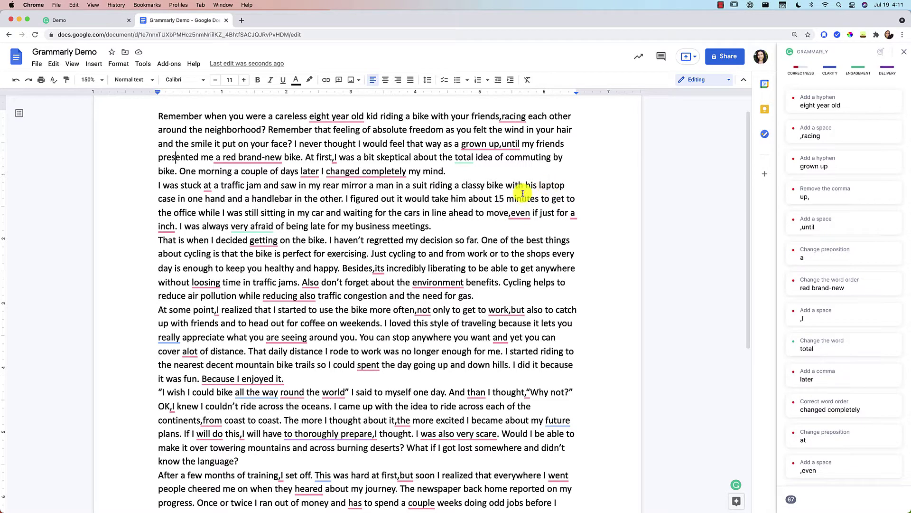
{"action": "scroll", "coordinate": [527, 190], "scroll_direction": "up", "scroll_amount": 1}
{"action": "scroll", "coordinate": [527, 199], "scroll_direction": "down", "scroll_amount": 1}
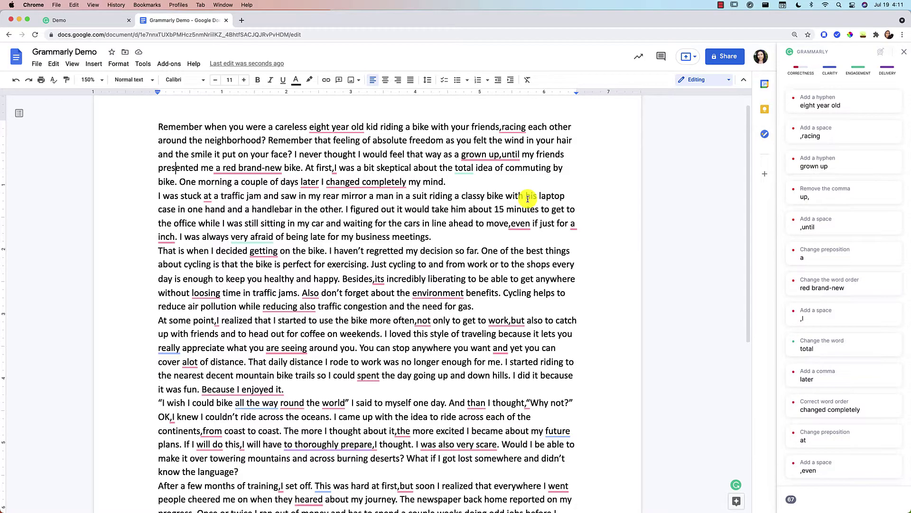
{"action": "left_click", "coordinate": [877, 35]}
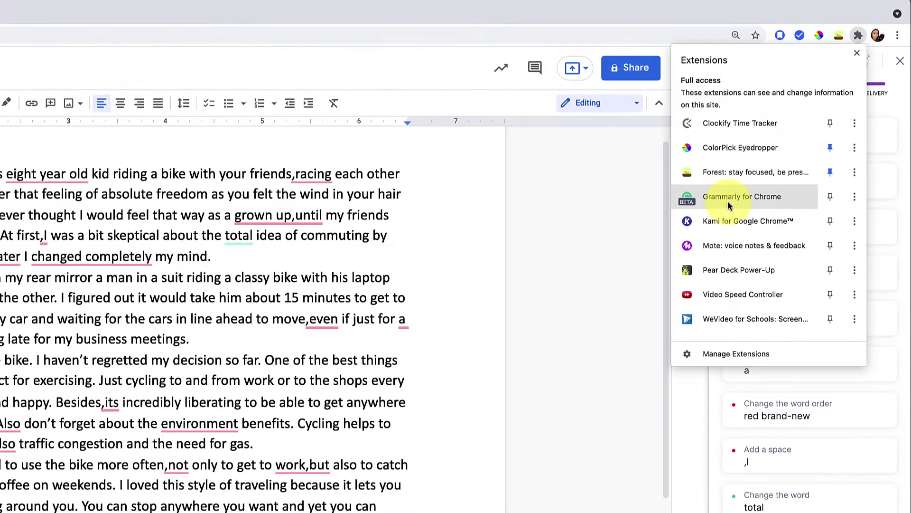
{"action": "left_click", "coordinate": [729, 205]}
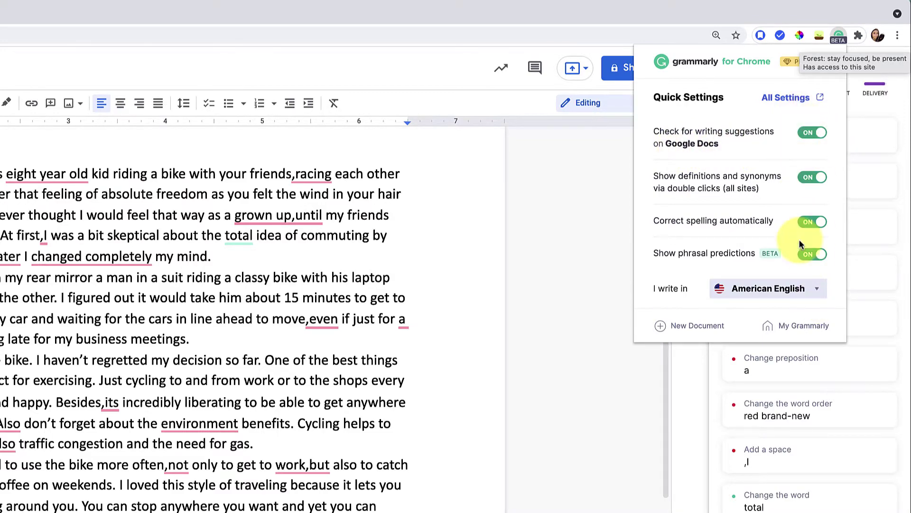
{"action": "key", "text": "Escape"}
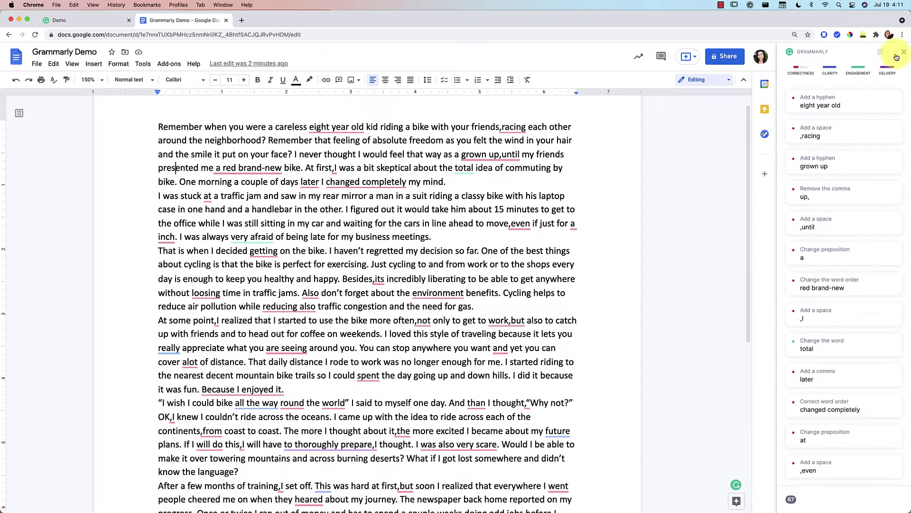
Step: Reopen the full Grammarly suggestion list and accept the writing goals unchanged
{"action": "left_click", "coordinate": [904, 54]}
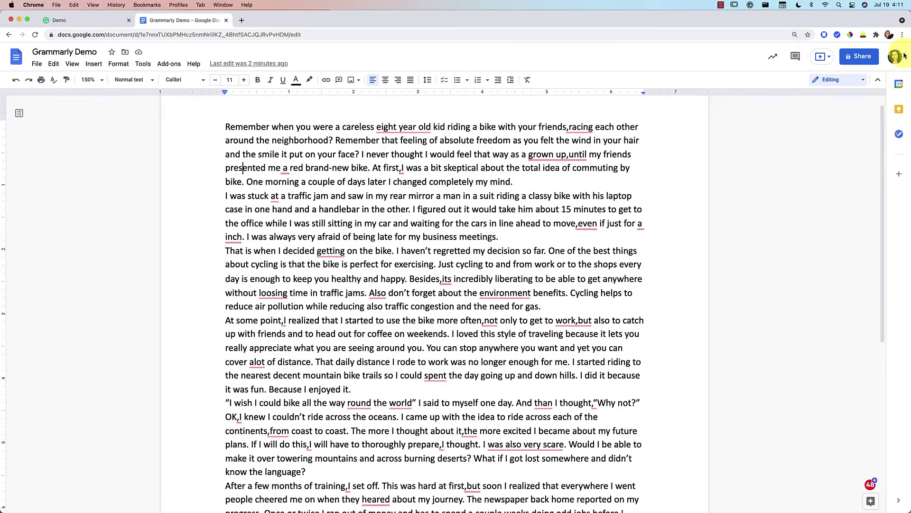
{"action": "mouse_move", "coordinate": [870, 485]}
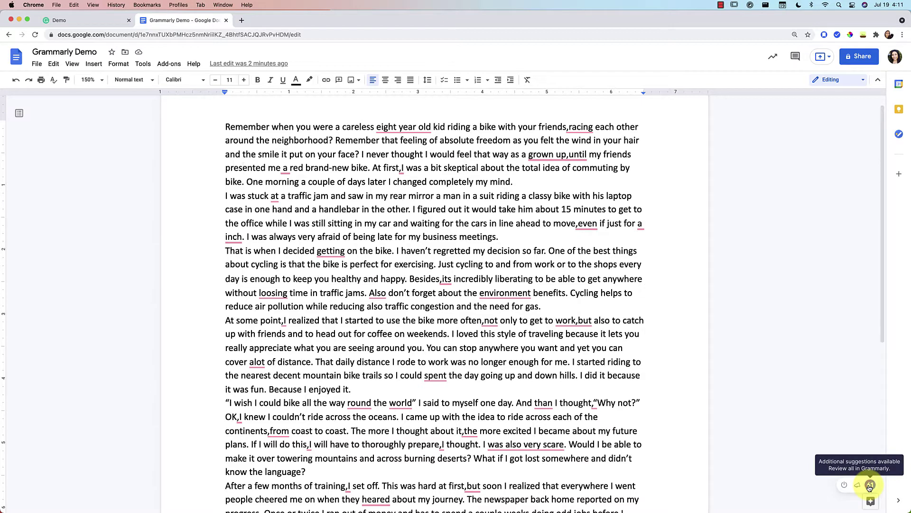
{"action": "left_click", "coordinate": [870, 485]}
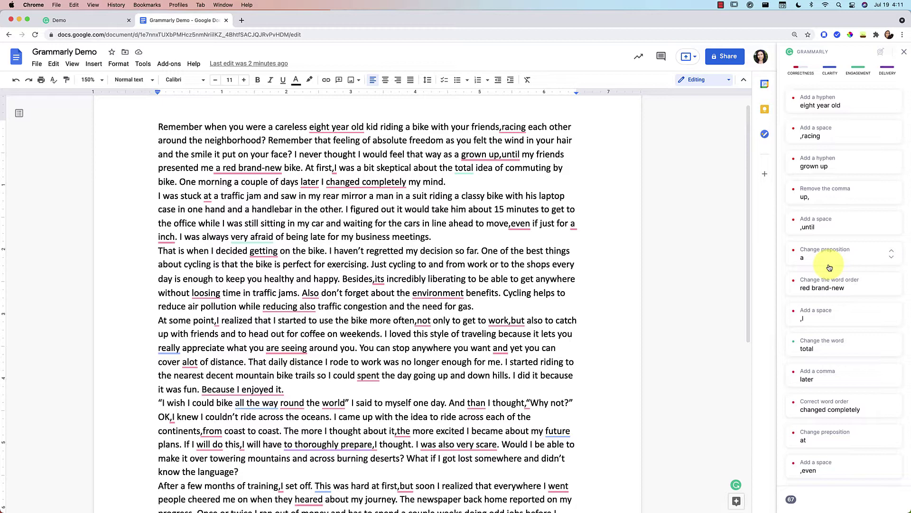
{"action": "left_click", "coordinate": [879, 53]}
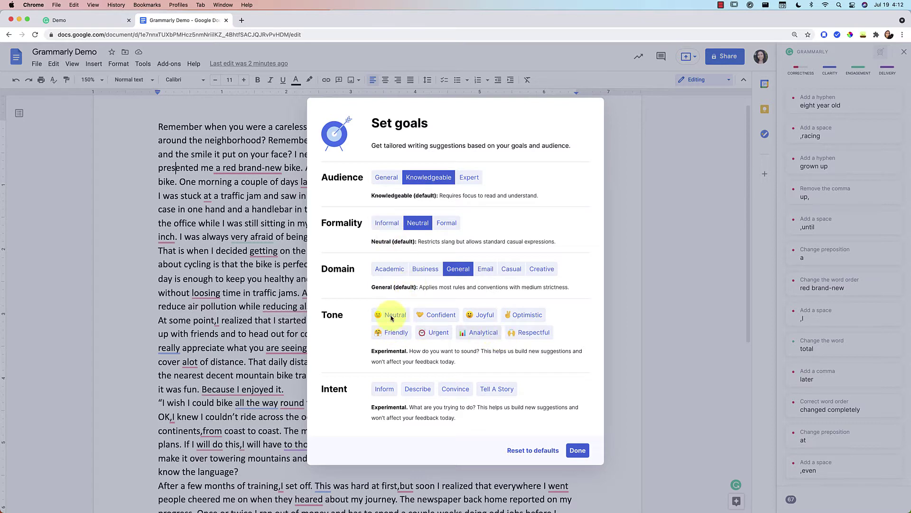
{"action": "left_click", "coordinate": [578, 449]}
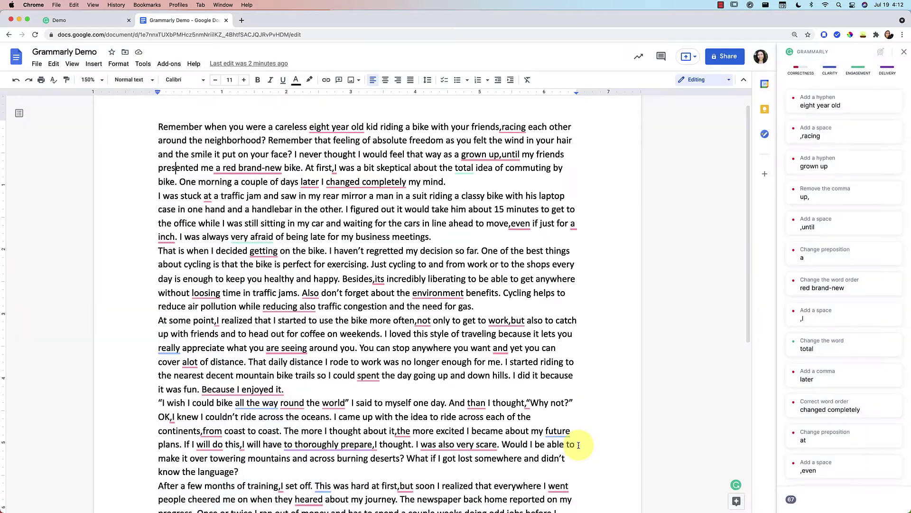
Step: Expand the 'eight year old' card, read its full hyphenation explanation, then collapse it
{"action": "left_click", "coordinate": [817, 104]}
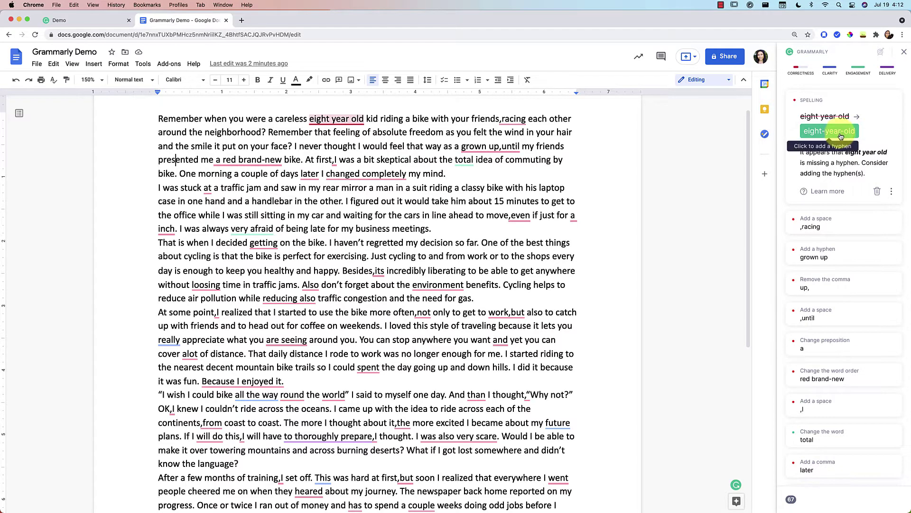
{"action": "left_click", "coordinate": [802, 191]}
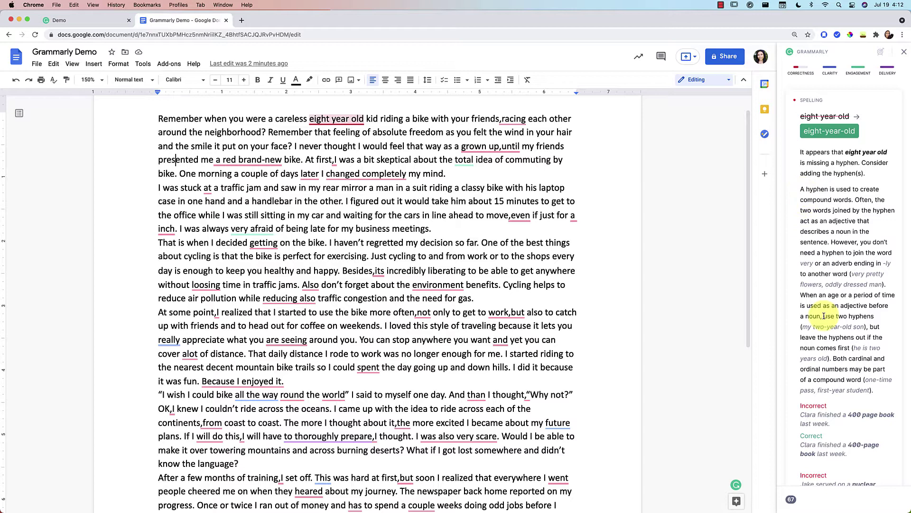
{"action": "scroll", "coordinate": [834, 203], "scroll_direction": "down", "scroll_amount": 2}
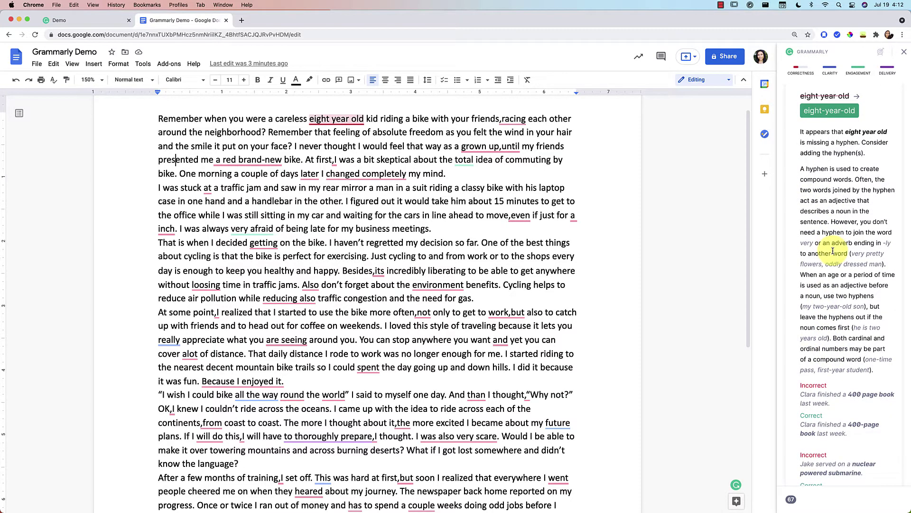
{"action": "scroll", "coordinate": [833, 251], "scroll_direction": "up", "scroll_amount": 1}
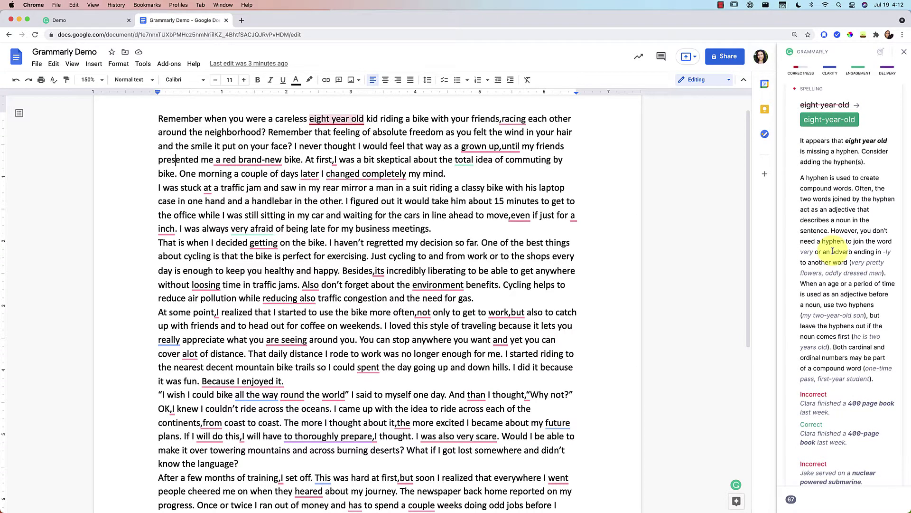
{"action": "scroll", "coordinate": [833, 251], "scroll_direction": "down", "scroll_amount": 5}
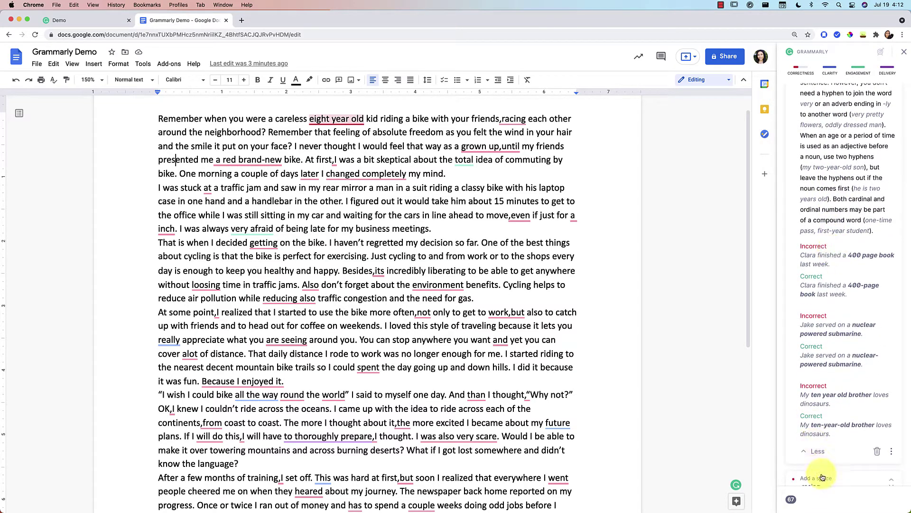
{"action": "left_click", "coordinate": [817, 459]}
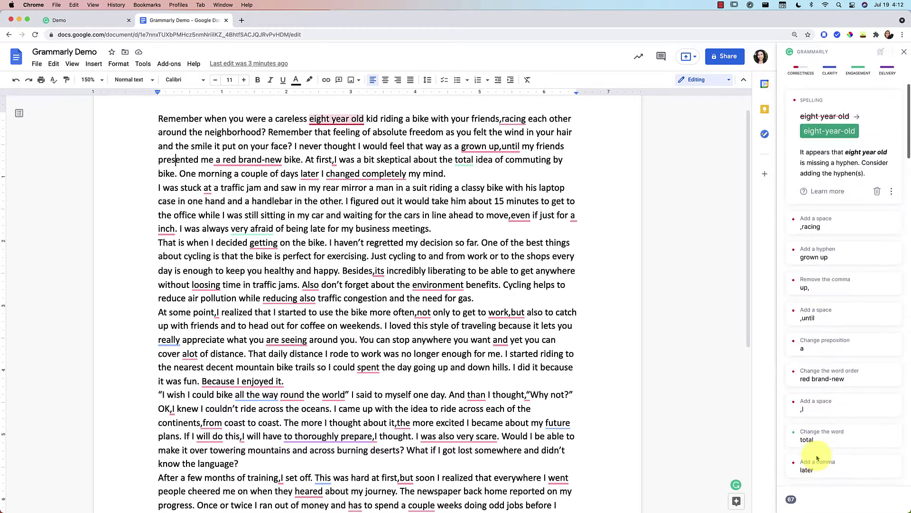
Step: Accept 'eight-year-old' and the missing space before 'racing', then expand the 'grown up' card
{"action": "left_click", "coordinate": [830, 132]}
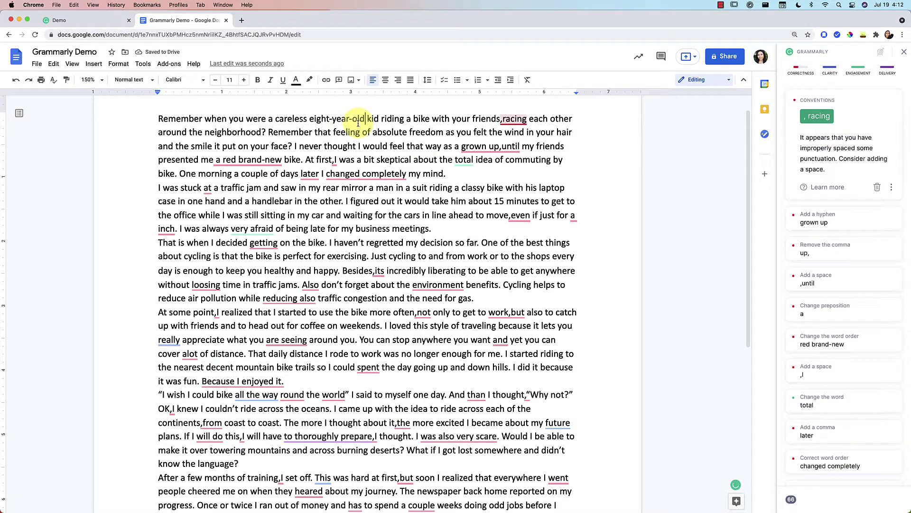
{"action": "left_click", "coordinate": [511, 119]}
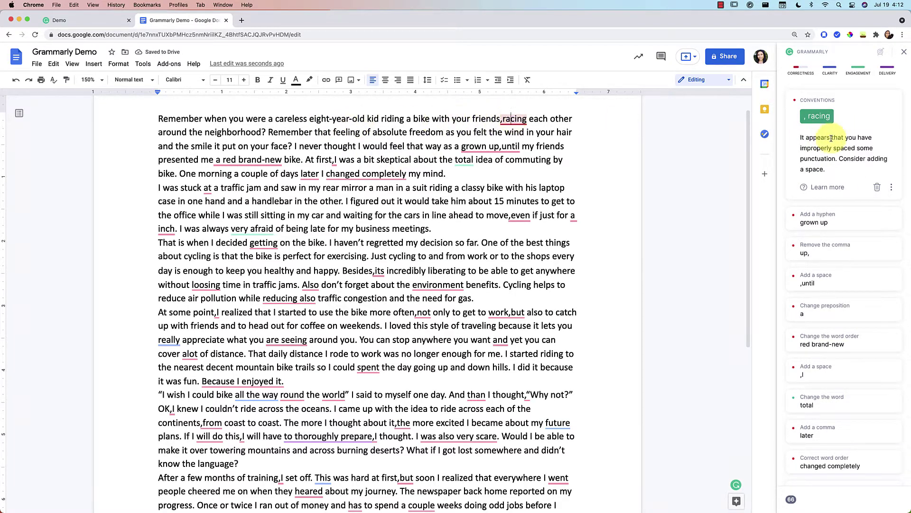
{"action": "left_click", "coordinate": [824, 114]}
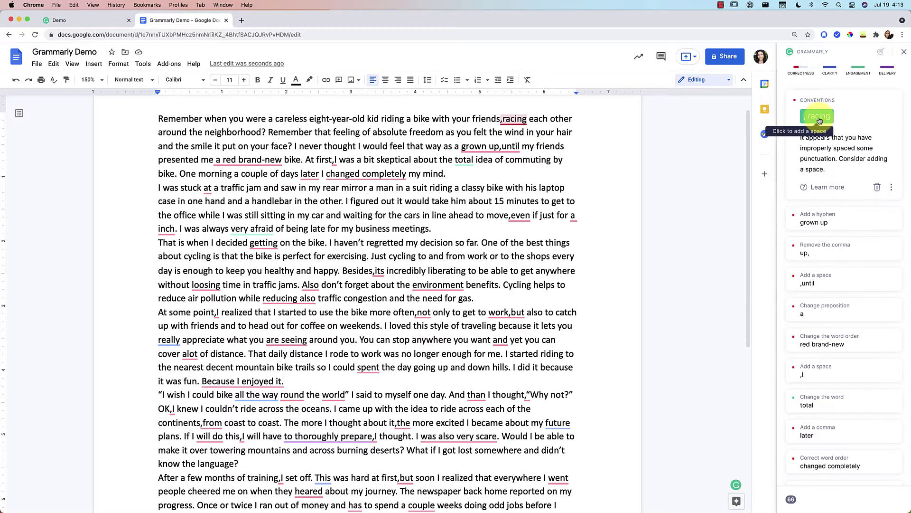
{"action": "left_click", "coordinate": [822, 122]}
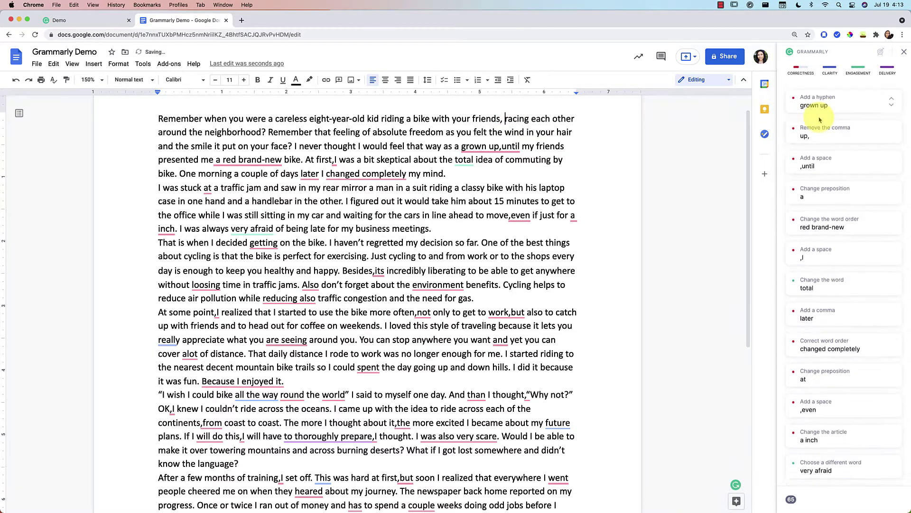
{"action": "left_click", "coordinate": [848, 107]}
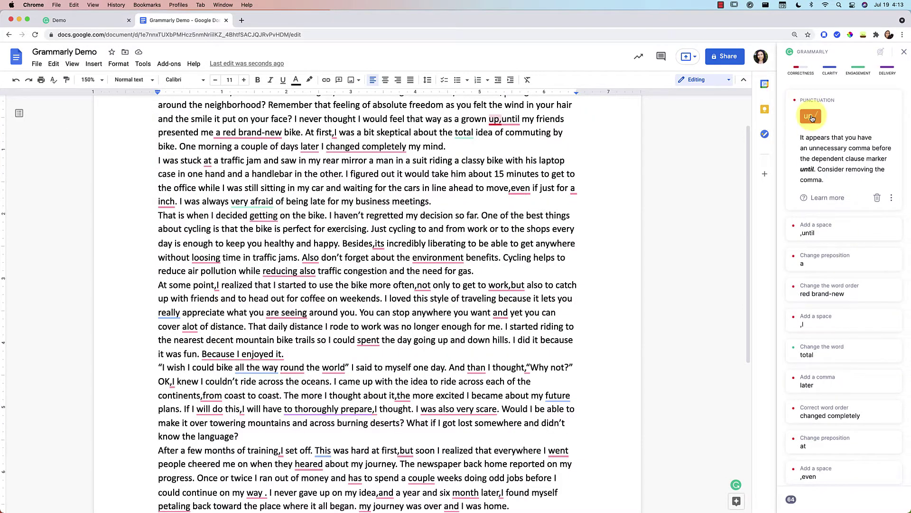
Step: Remove the comma before 'until' and review the full explanation for the comma after 'later'
{"action": "left_click", "coordinate": [811, 117]}
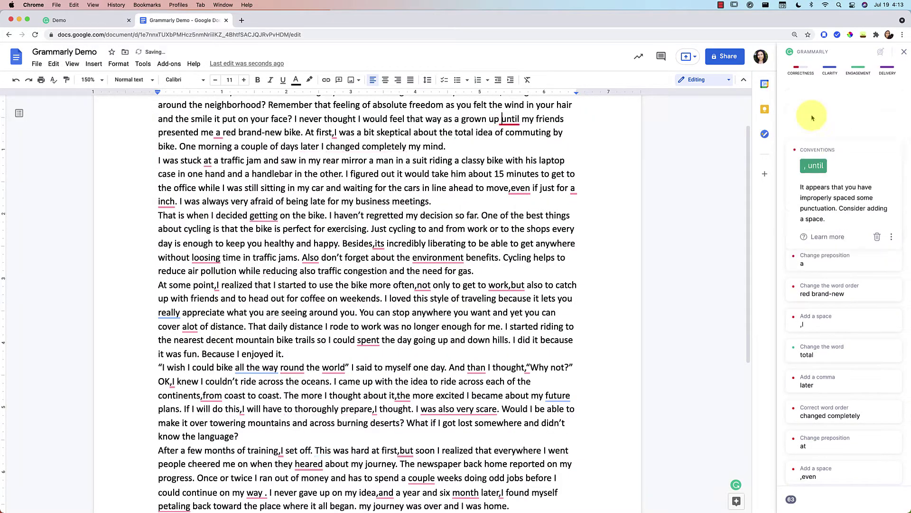
{"action": "left_click", "coordinate": [310, 147]}
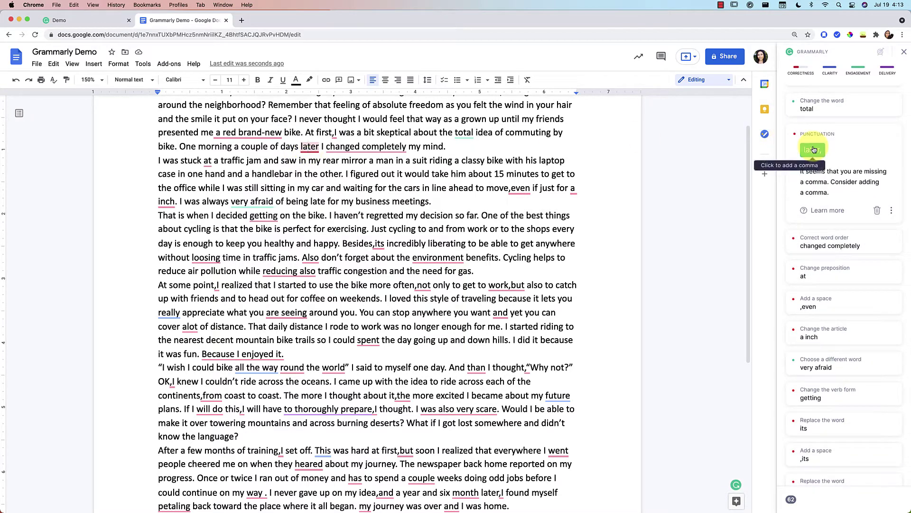
{"action": "left_click", "coordinate": [824, 211]}
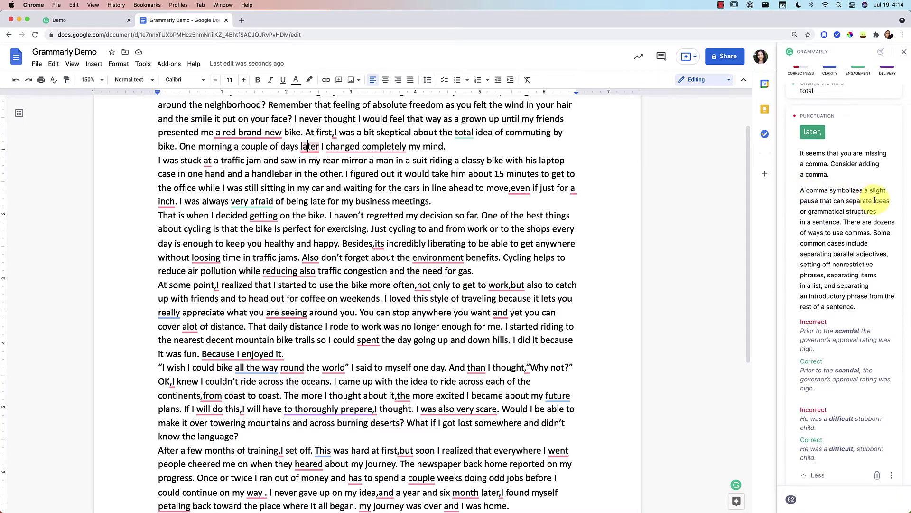
{"action": "scroll", "coordinate": [864, 227], "scroll_direction": "down", "scroll_amount": 2}
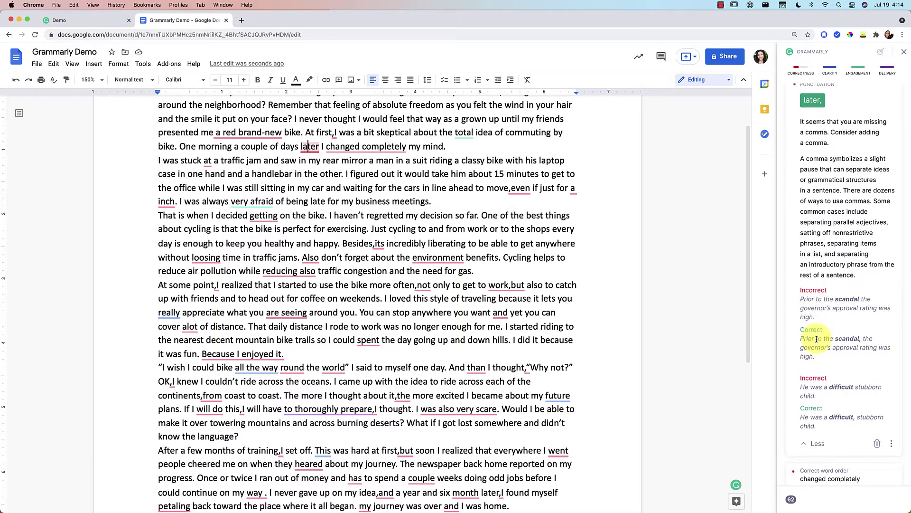
{"action": "scroll", "coordinate": [818, 375], "scroll_direction": "down", "scroll_amount": 1}
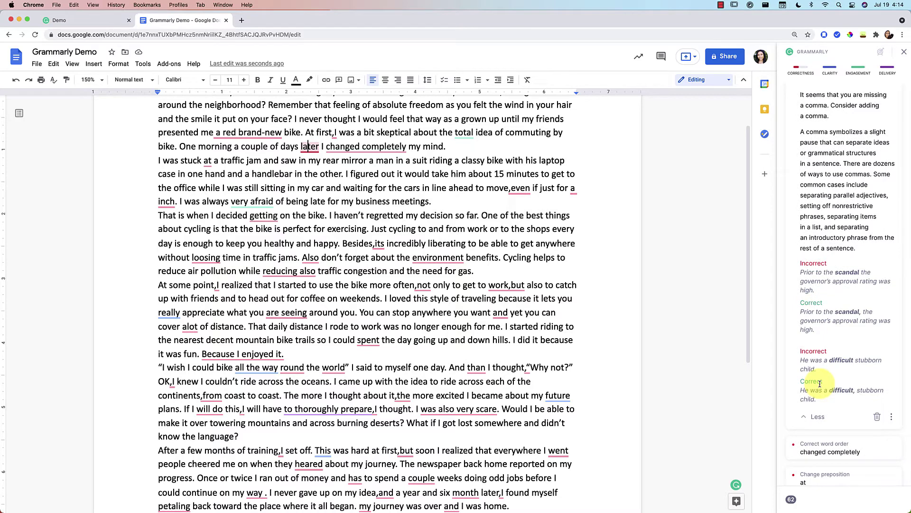
{"action": "left_click", "coordinate": [816, 417]}
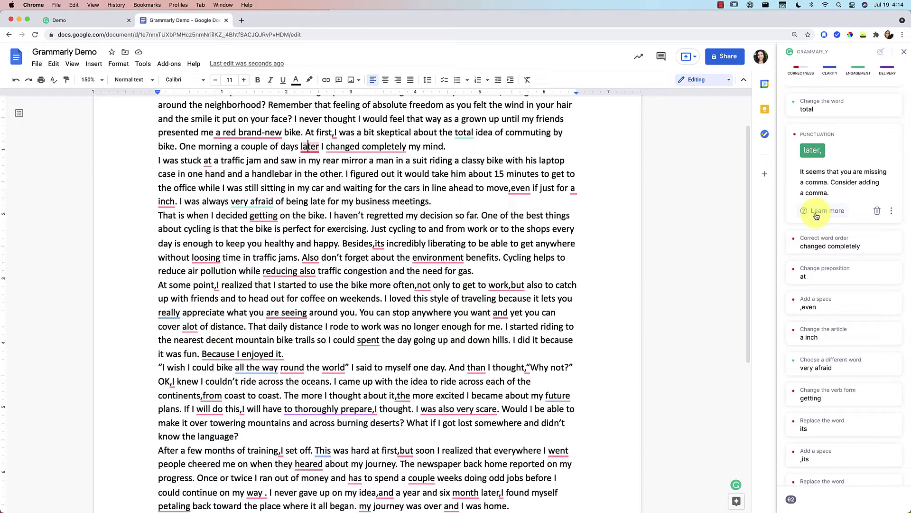
Step: Filter to Clarity suggestions and open the sentence-rewrite and split-infinitive 'to prepare thoroughly' cards
{"action": "scroll", "coordinate": [817, 200], "scroll_direction": "down", "scroll_amount": 5}
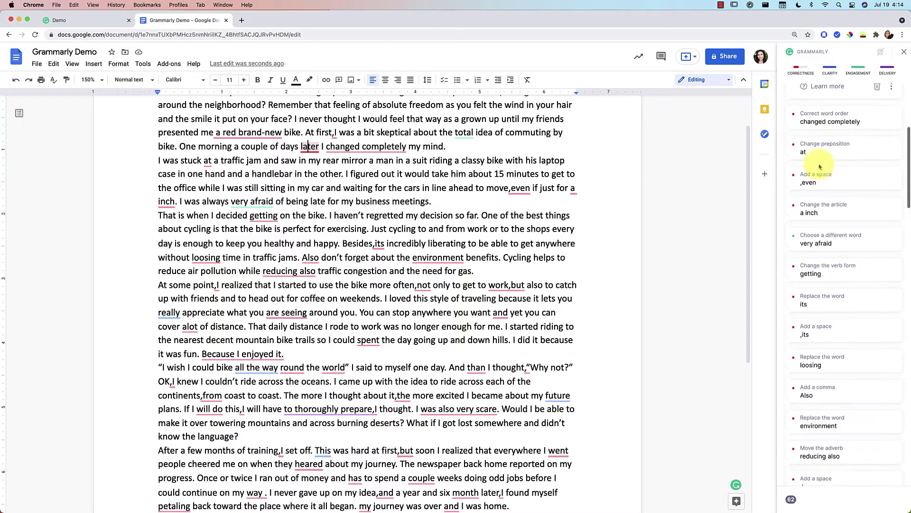
{"action": "scroll", "coordinate": [820, 166], "scroll_direction": "down", "scroll_amount": 20}
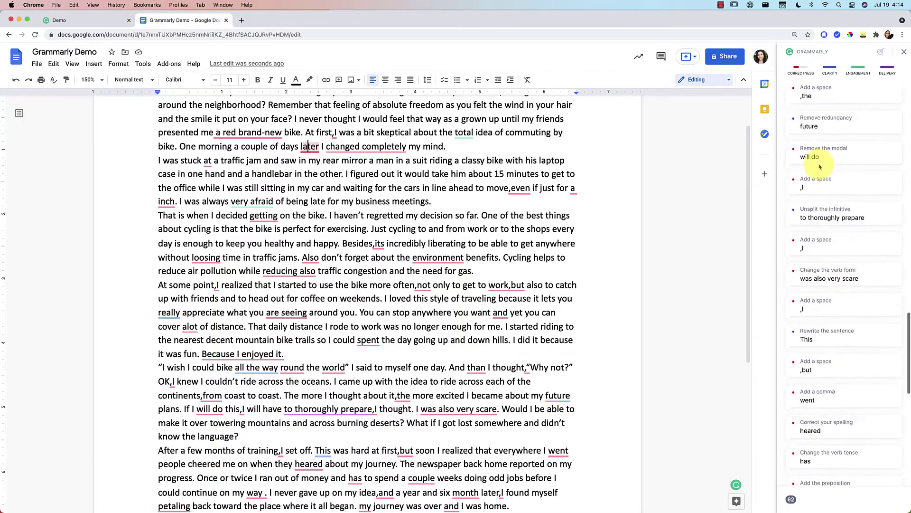
{"action": "scroll", "coordinate": [820, 166], "scroll_direction": "down", "scroll_amount": 15}
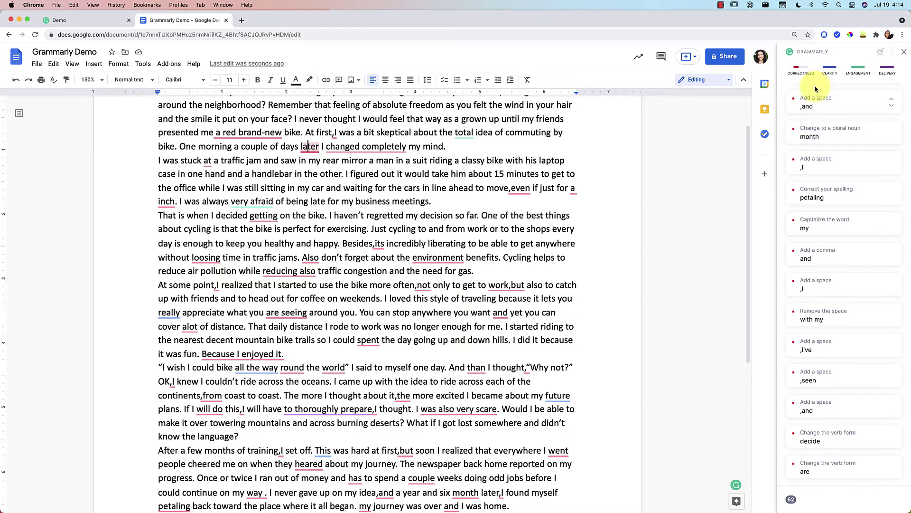
{"action": "left_click", "coordinate": [834, 70]}
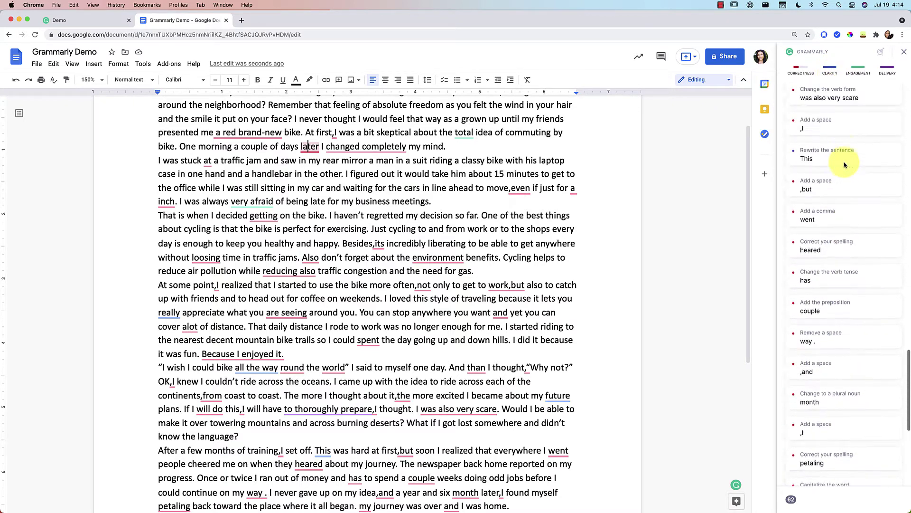
{"action": "left_click", "coordinate": [840, 162]}
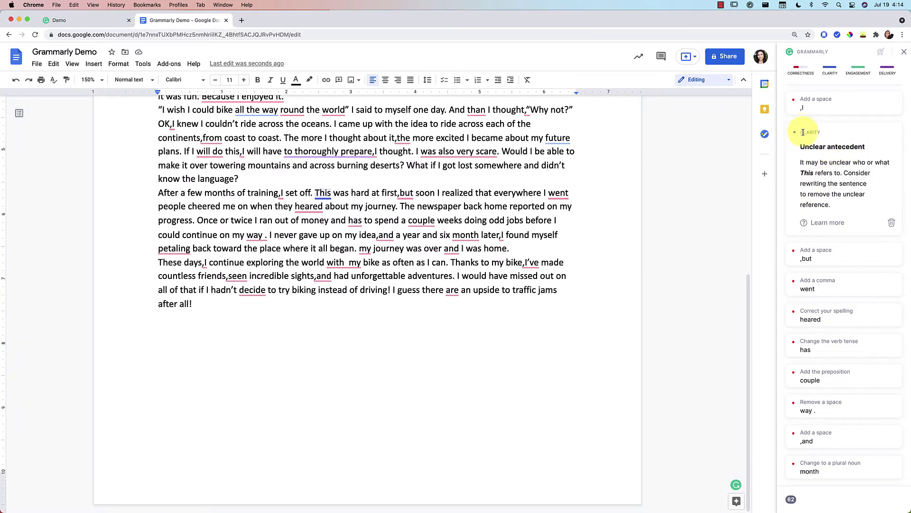
{"action": "scroll", "coordinate": [804, 132], "scroll_direction": "up", "scroll_amount": 5}
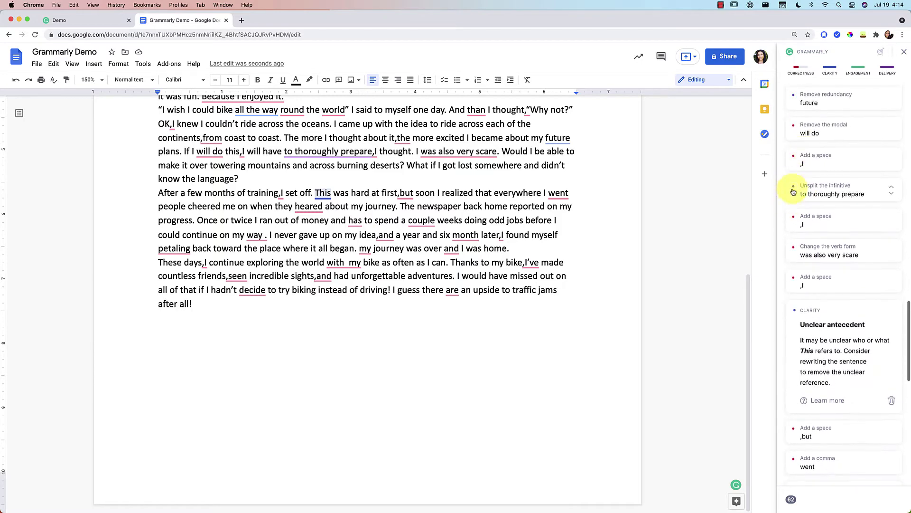
{"action": "left_click", "coordinate": [831, 191]}
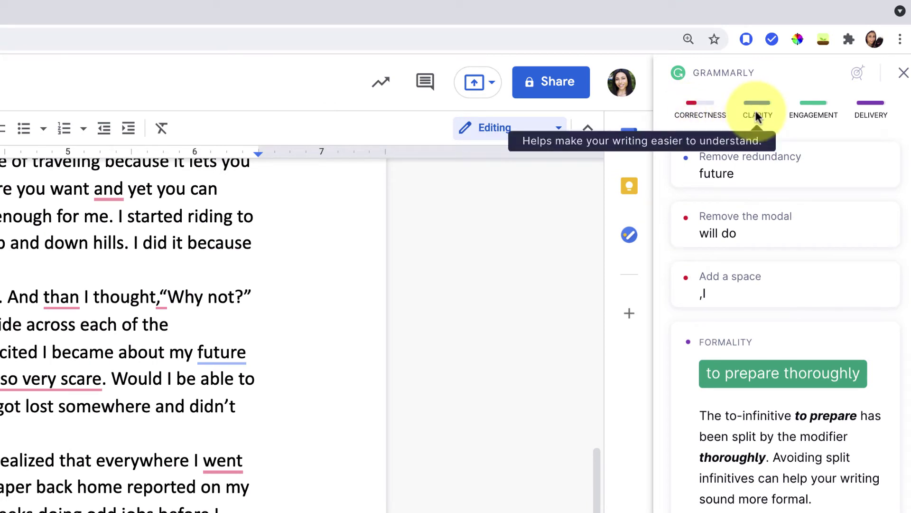
Step: Open the 'very afraid' card suggesting 'terrified' and scroll through the remaining suggestions
{"action": "scroll", "coordinate": [792, 297], "scroll_direction": "up", "scroll_amount": 10}
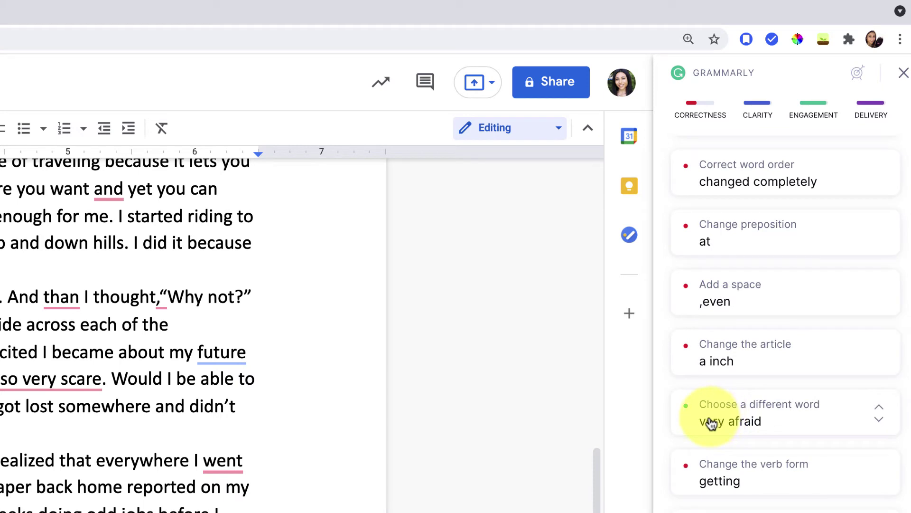
{"action": "left_click", "coordinate": [700, 424]}
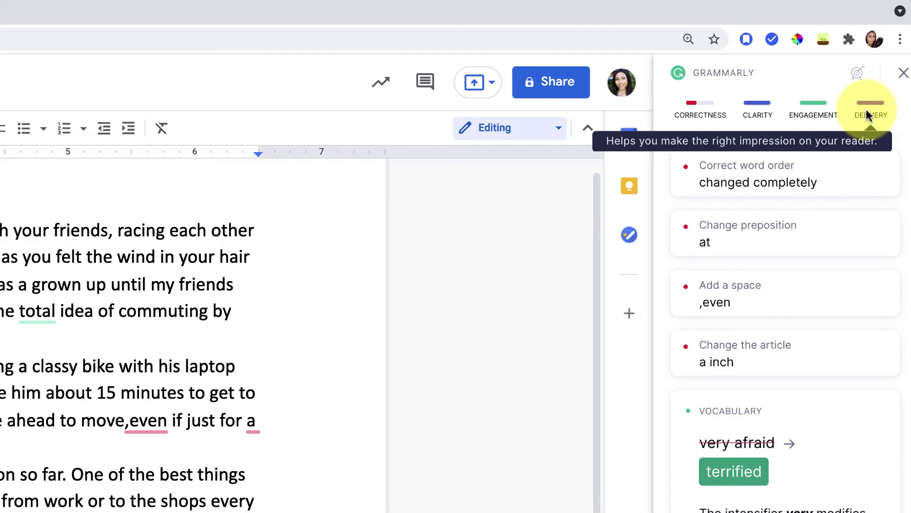
{"action": "scroll", "coordinate": [745, 461], "scroll_direction": "down", "scroll_amount": 5}
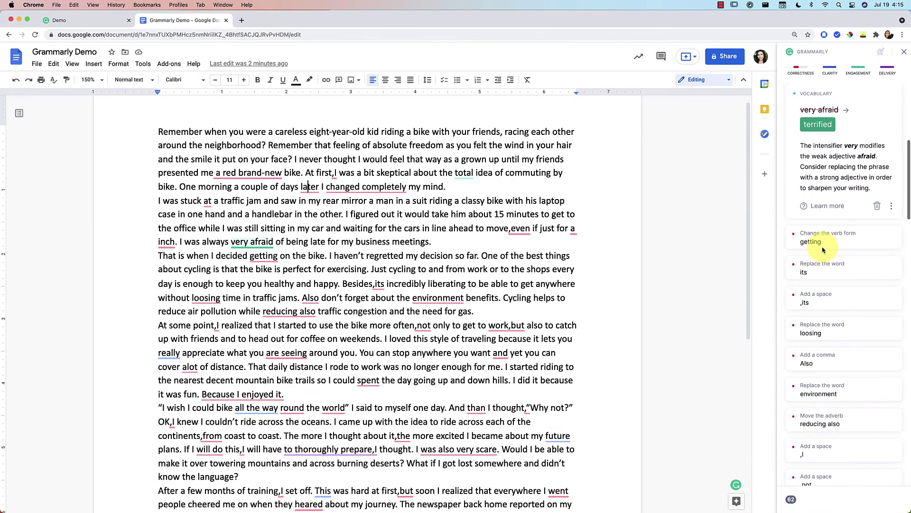
{"action": "scroll", "coordinate": [844, 197], "scroll_direction": "down", "scroll_amount": 8}
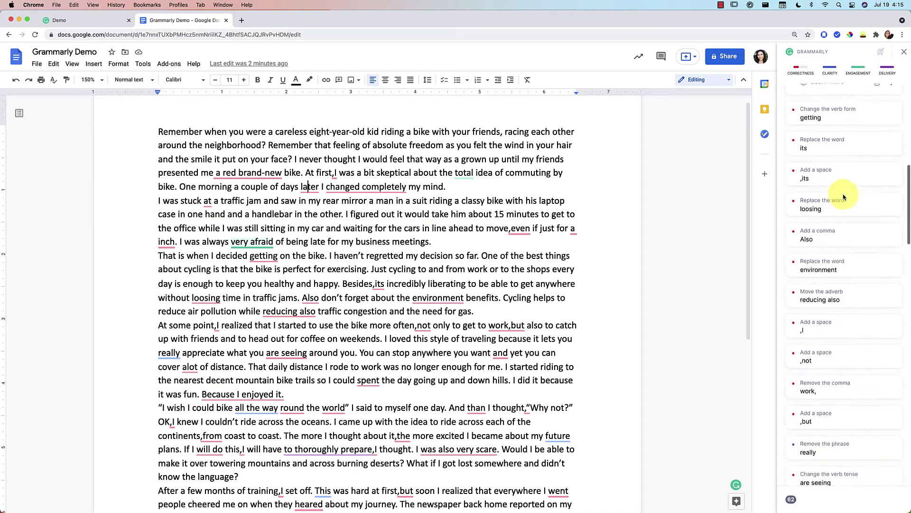
{"action": "scroll", "coordinate": [831, 319], "scroll_direction": "down", "scroll_amount": 10}
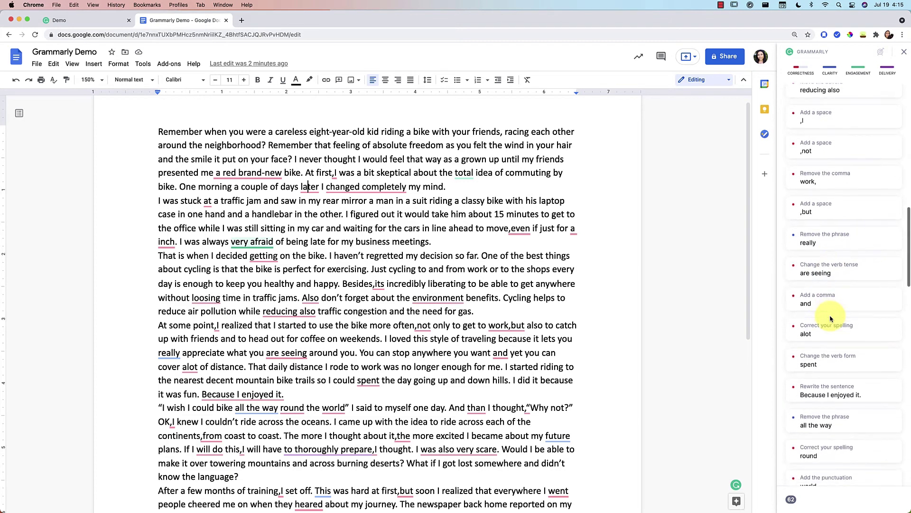
{"action": "scroll", "coordinate": [833, 318], "scroll_direction": "down", "scroll_amount": 5}
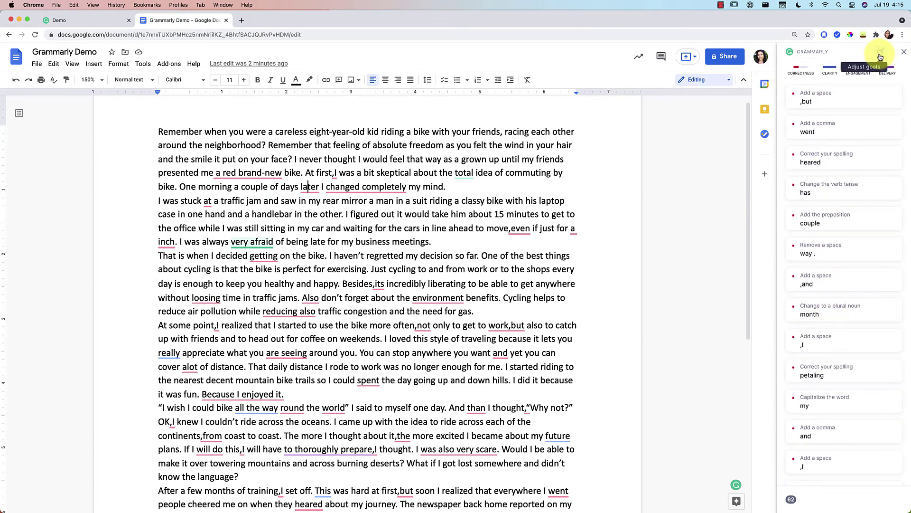
{"action": "left_click", "coordinate": [880, 55]}
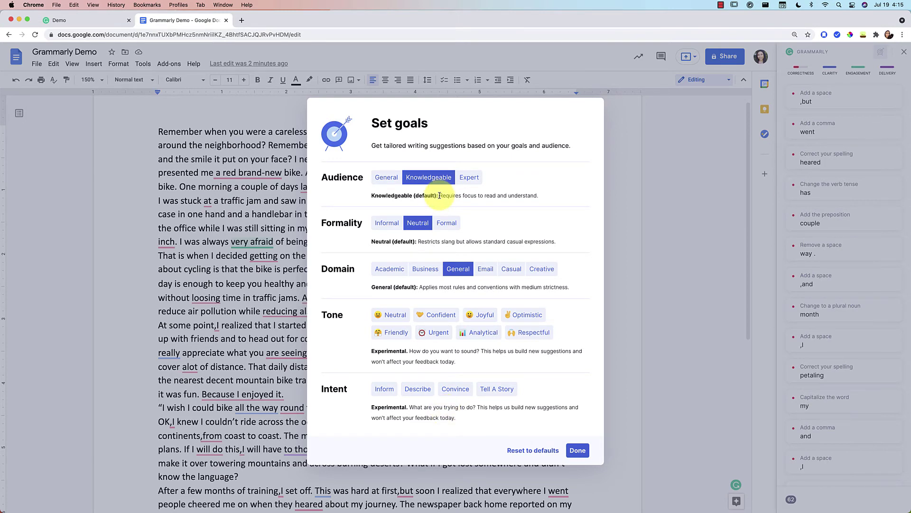
{"action": "left_click", "coordinate": [576, 450]}
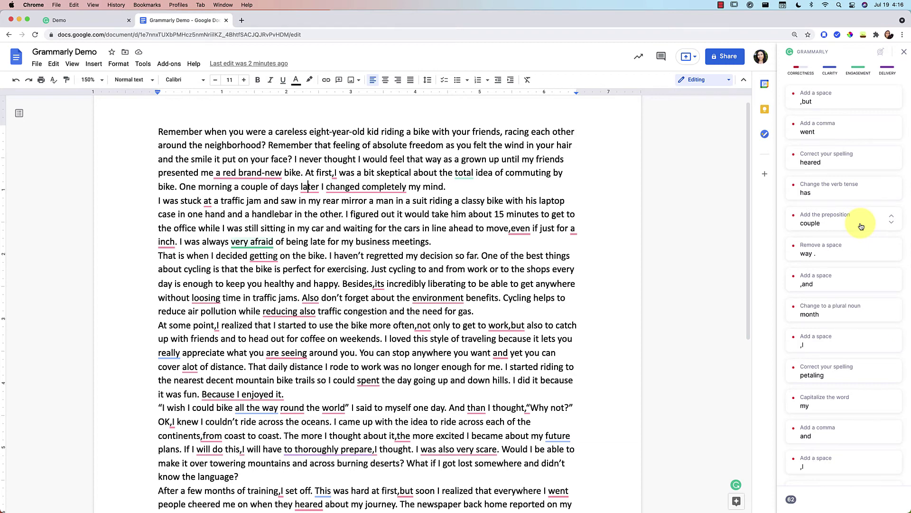
{"action": "left_click", "coordinate": [877, 34]}
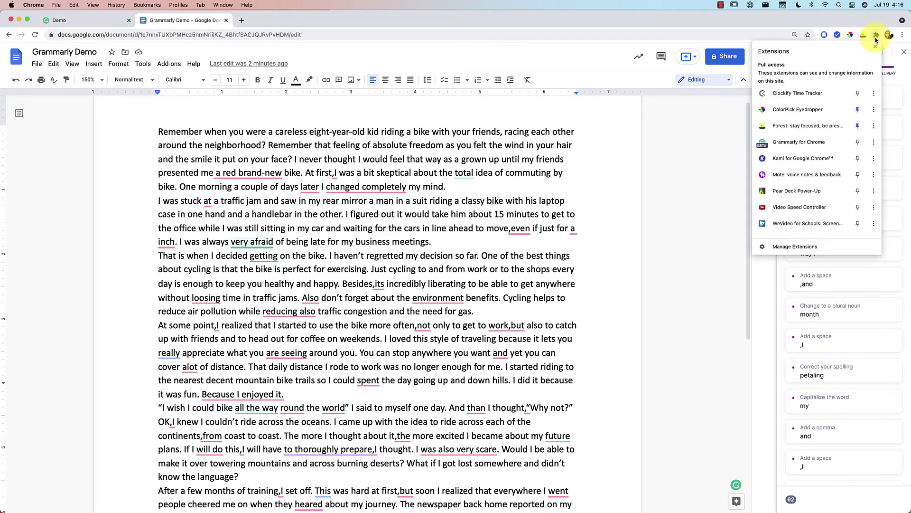
{"action": "left_click", "coordinate": [798, 142]}
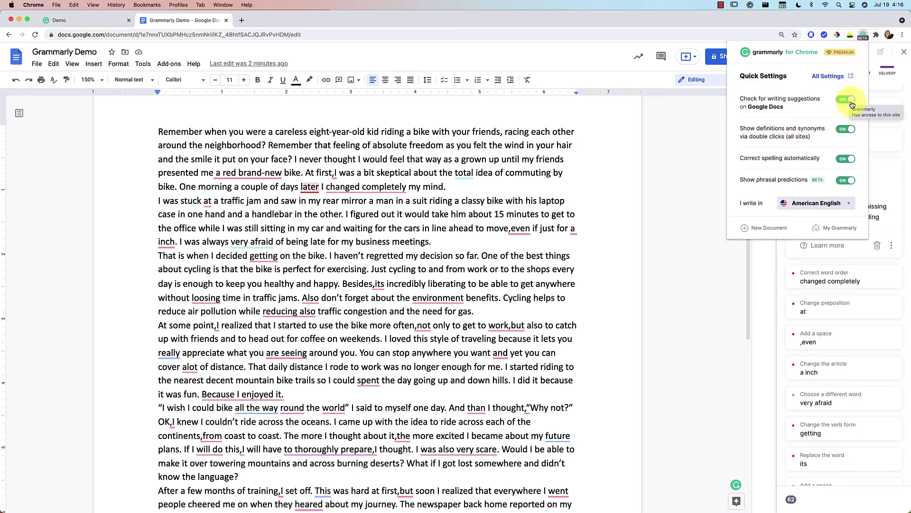
{"action": "left_click", "coordinate": [735, 487]}
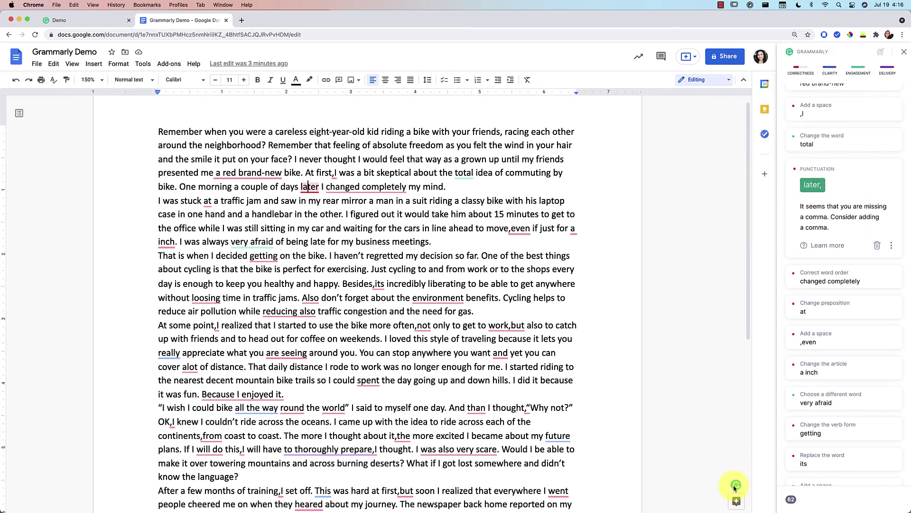
{"action": "left_click", "coordinate": [736, 486]}
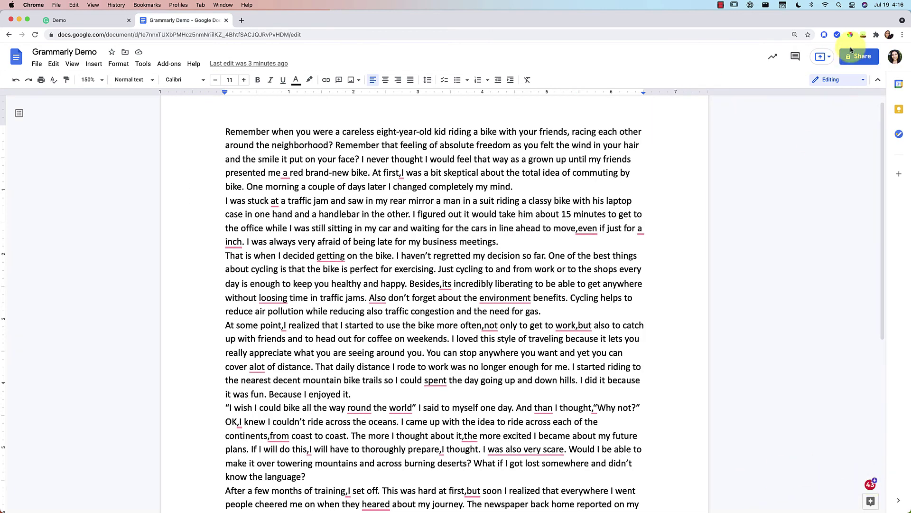
{"action": "left_click", "coordinate": [876, 35]}
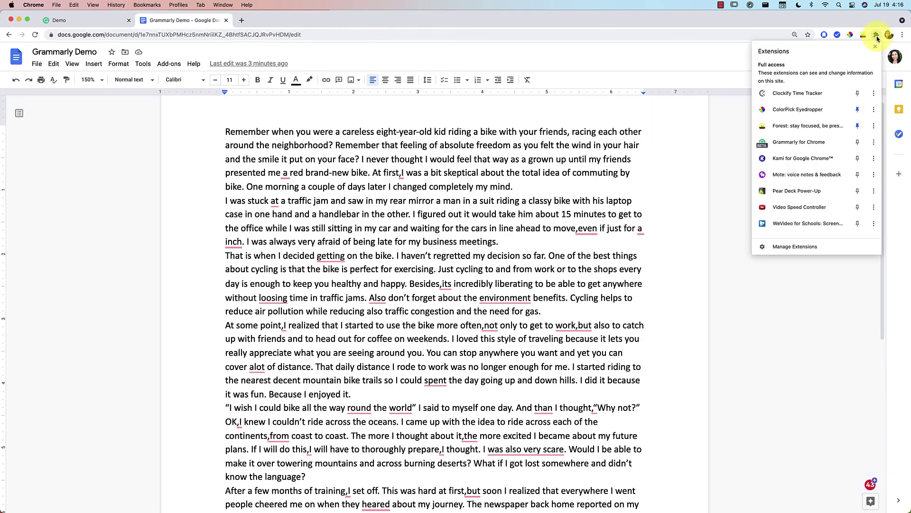
{"action": "left_click", "coordinate": [800, 150]}
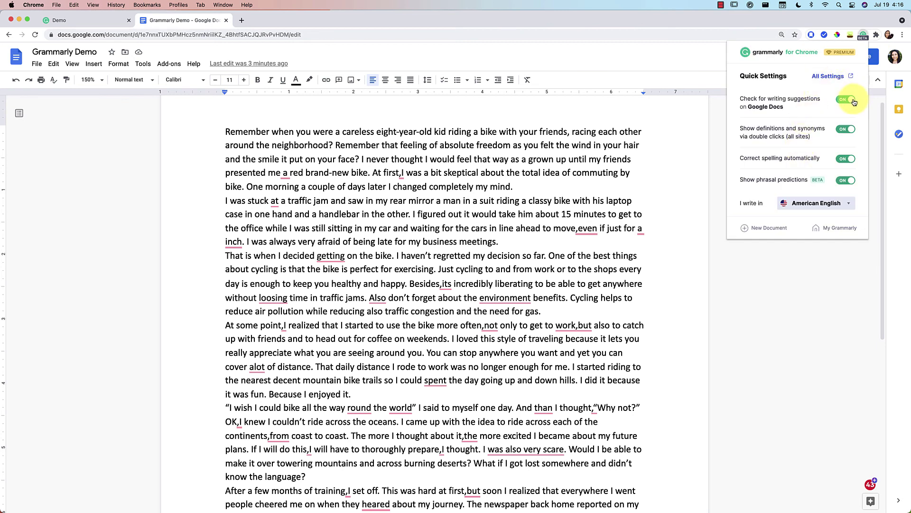
{"action": "left_click", "coordinate": [848, 100]}
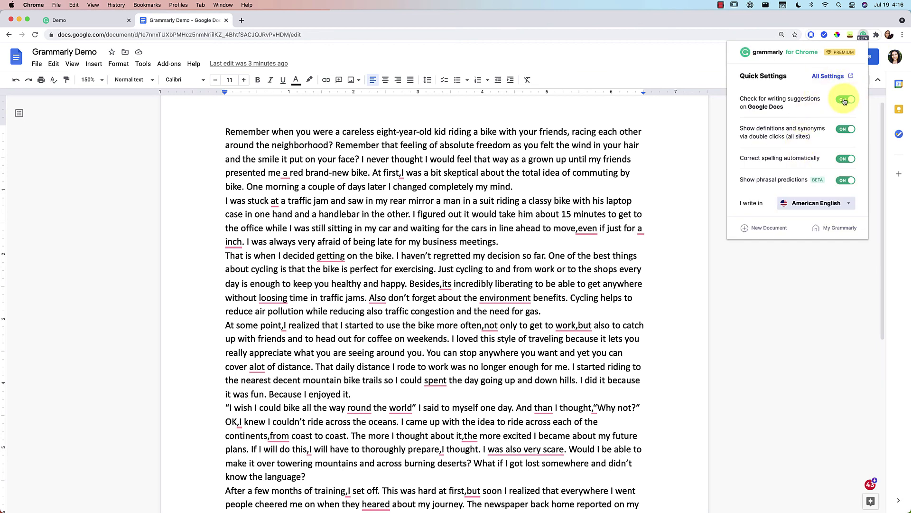
{"action": "left_click", "coordinate": [794, 406]}
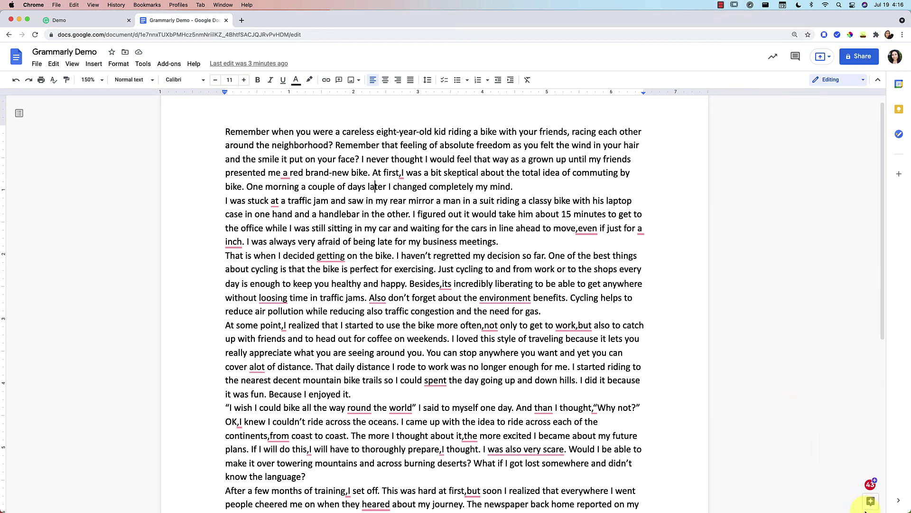
{"action": "left_click", "coordinate": [871, 485]}
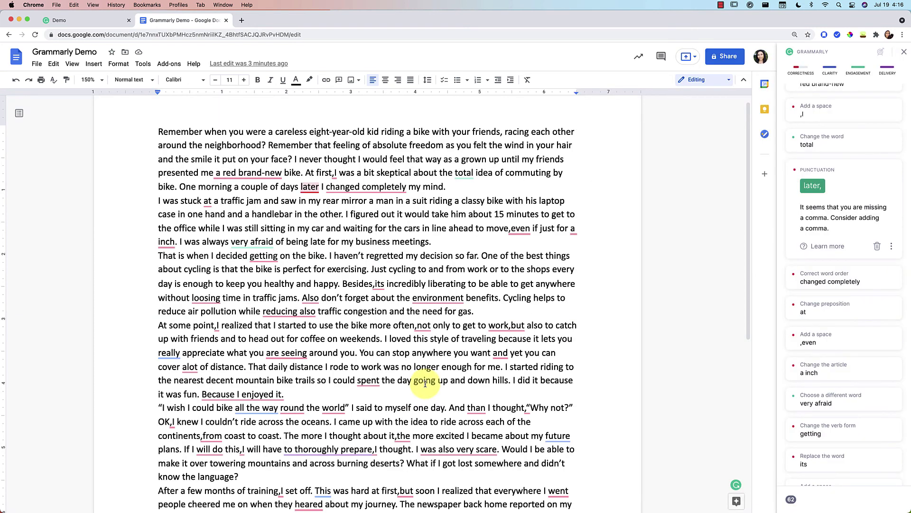